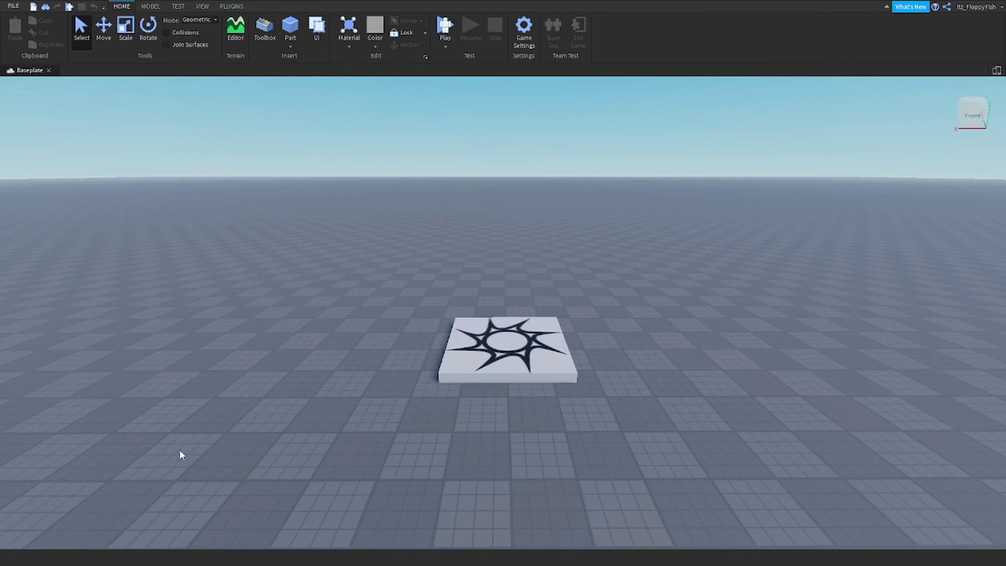
Step: Open the Explorer and Properties panels from the View tab
{"action": "left_click", "coordinate": [202, 7]}
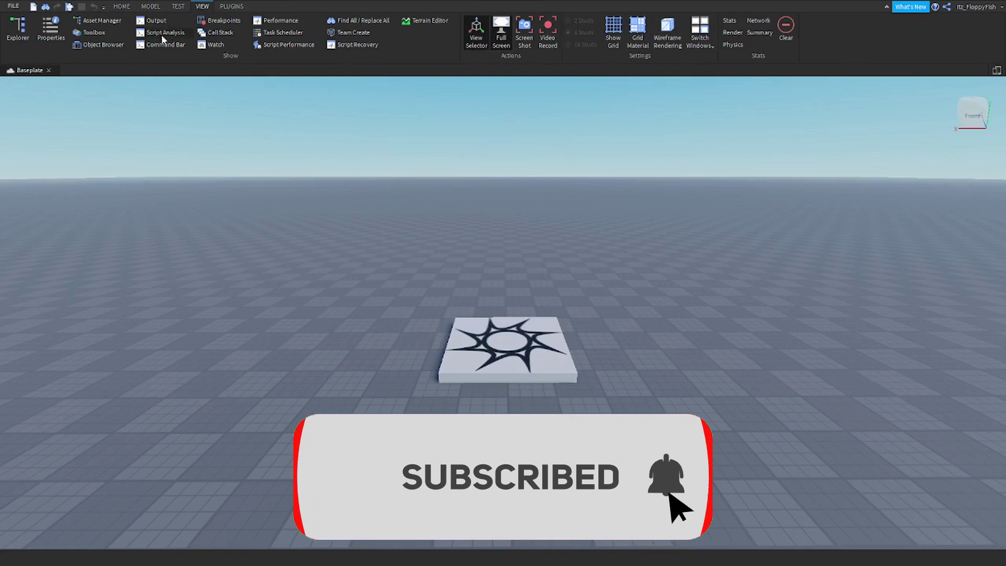
{"action": "left_click", "coordinate": [17, 29]}
{"action": "left_click", "coordinate": [45, 27]}
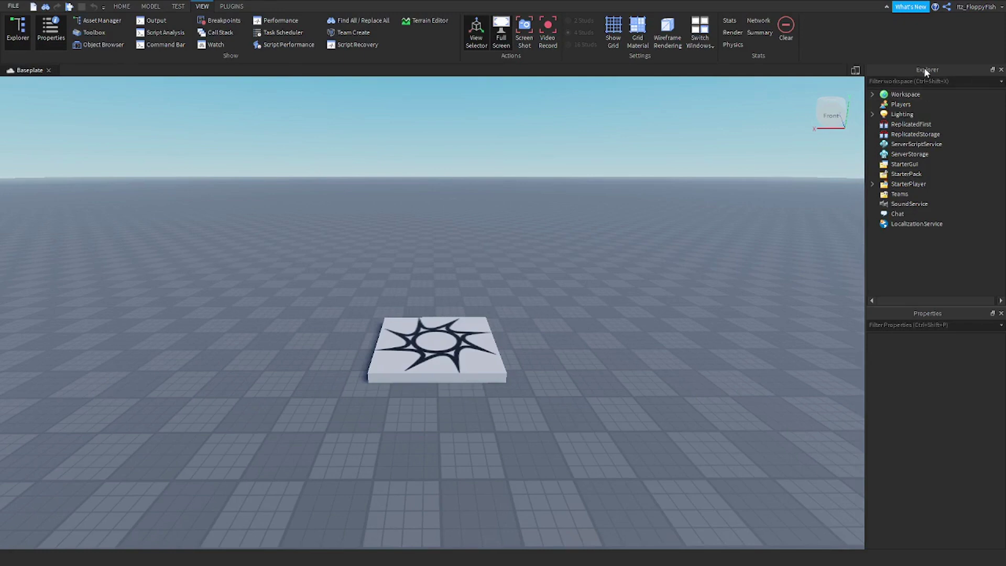
{"action": "mouse_move", "coordinate": [910, 204]}
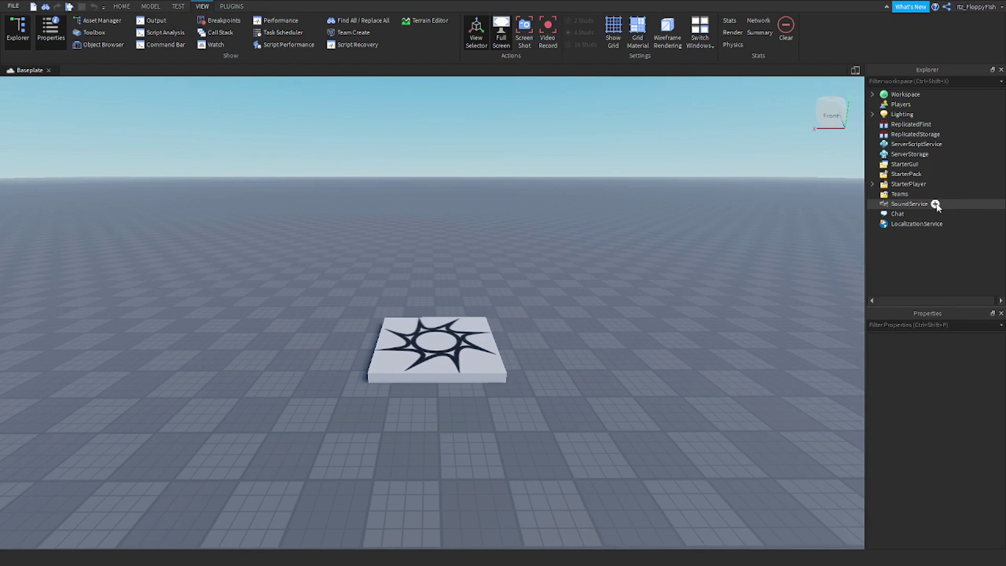
Step: Insert a Sound into SoundService, select it and bring up its SoundId field
{"action": "left_click", "coordinate": [936, 204]}
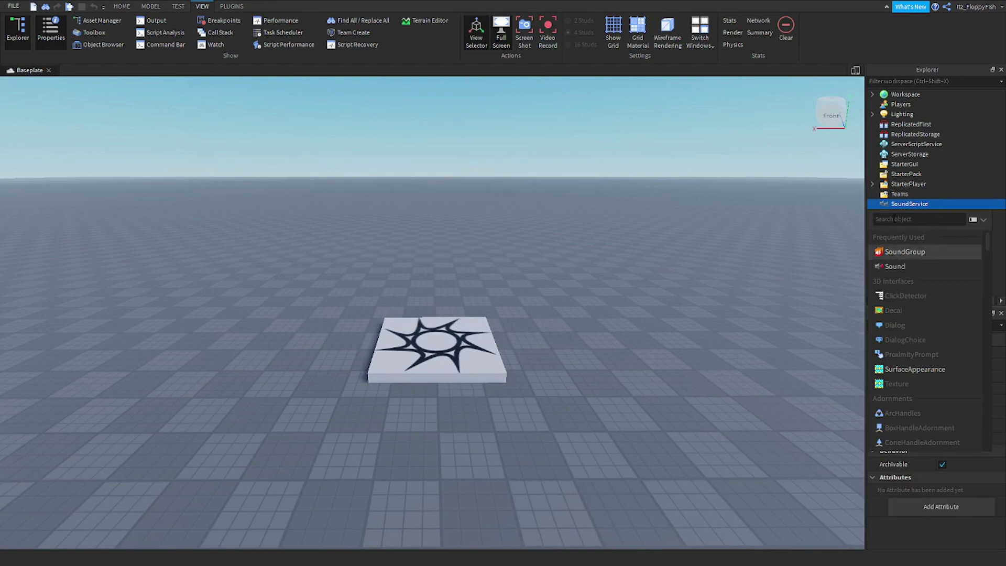
{"action": "left_click", "coordinate": [897, 267]}
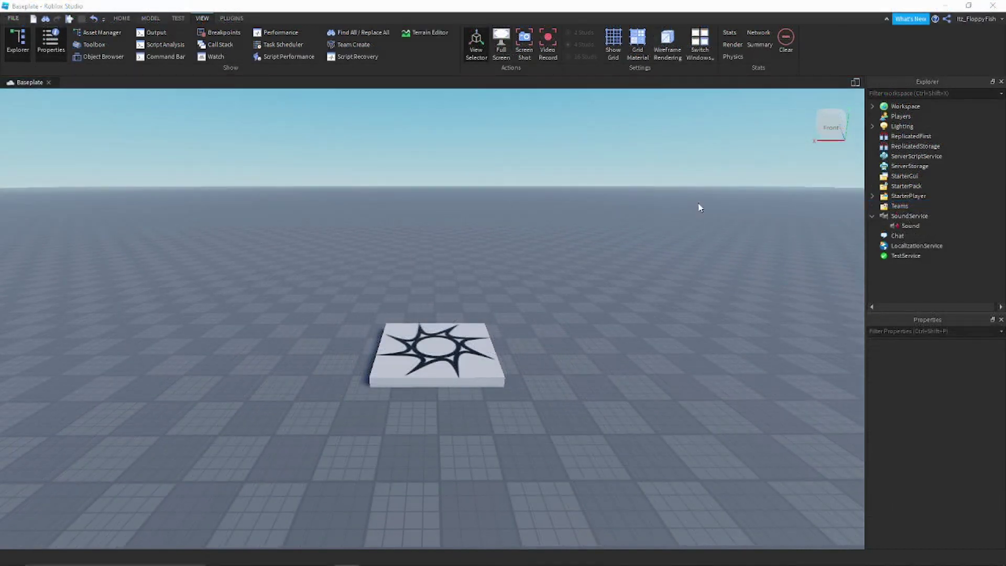
{"action": "left_click", "coordinate": [898, 225]}
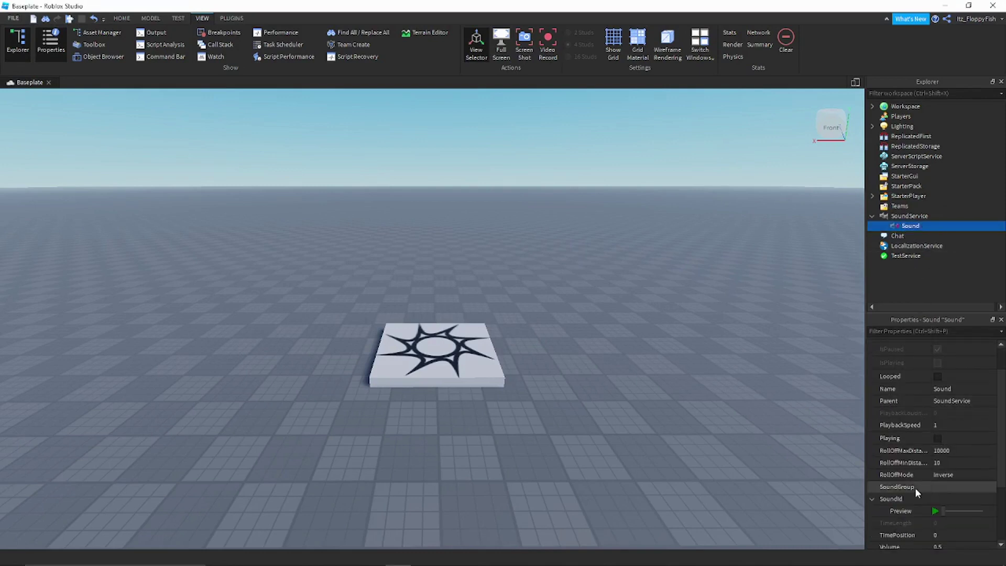
{"action": "scroll", "coordinate": [943, 461], "scroll_direction": "down", "scroll_amount": 3}
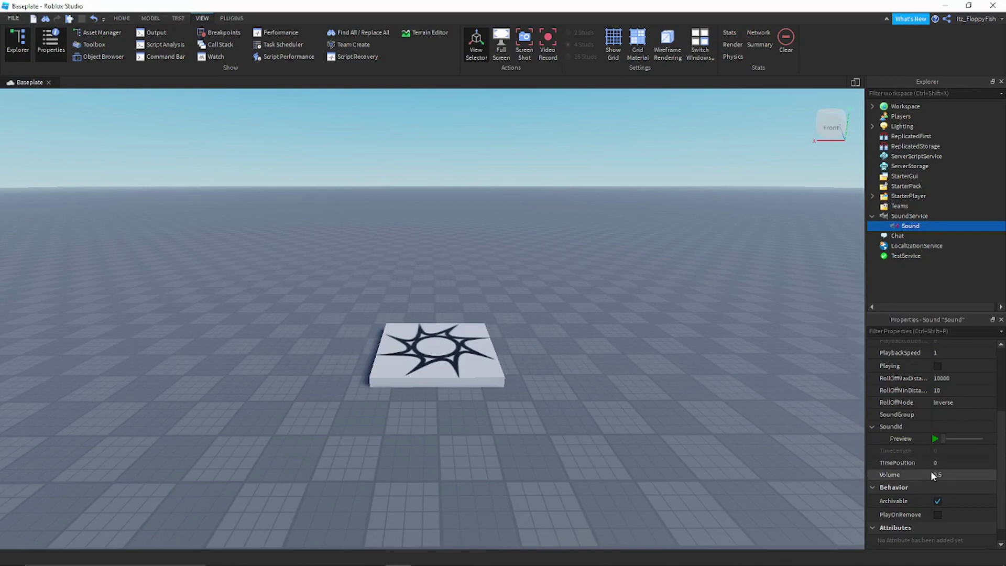
{"action": "left_click", "coordinate": [947, 425]}
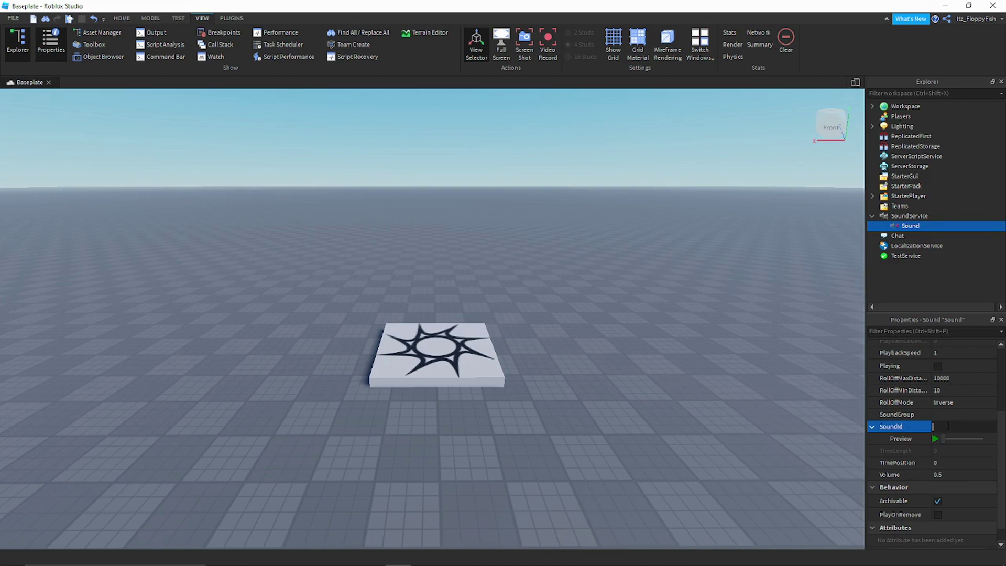
{"action": "scroll", "coordinate": [949, 426], "scroll_direction": "up", "scroll_amount": 3}
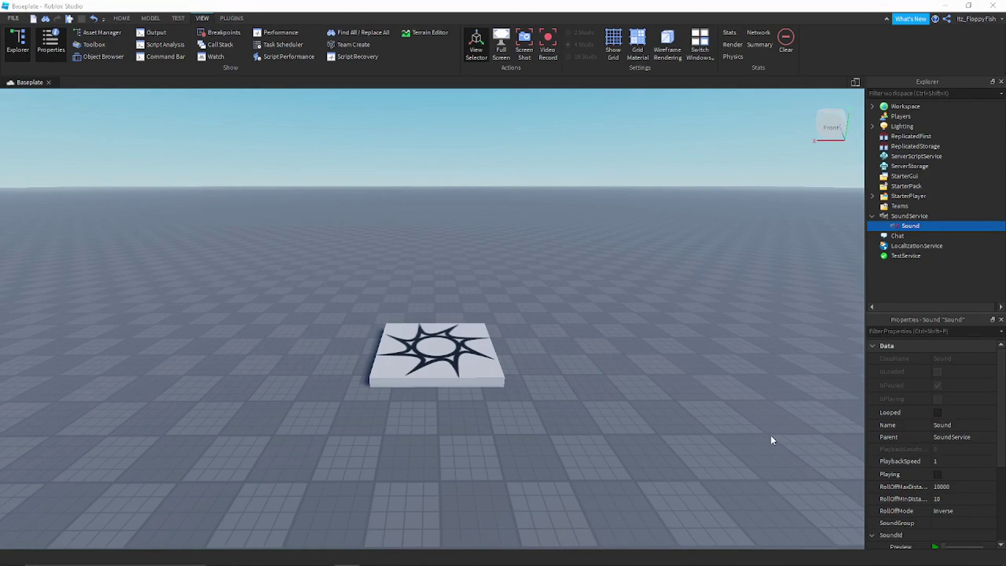
Step: Go to the Roblox Create page's Library and show the Audio category
{"action": "left_click", "coordinate": [785, 433]}
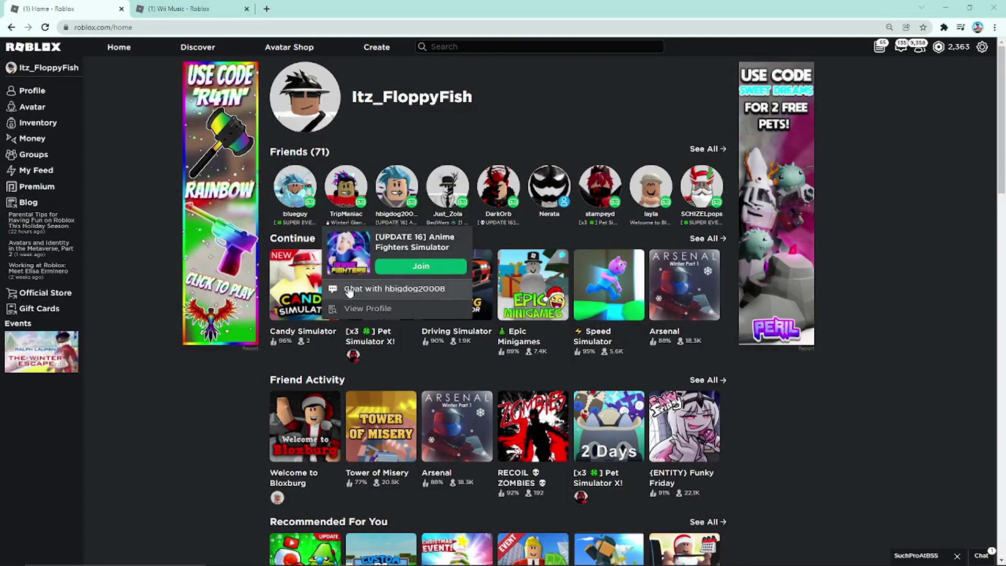
{"action": "left_click", "coordinate": [376, 50]}
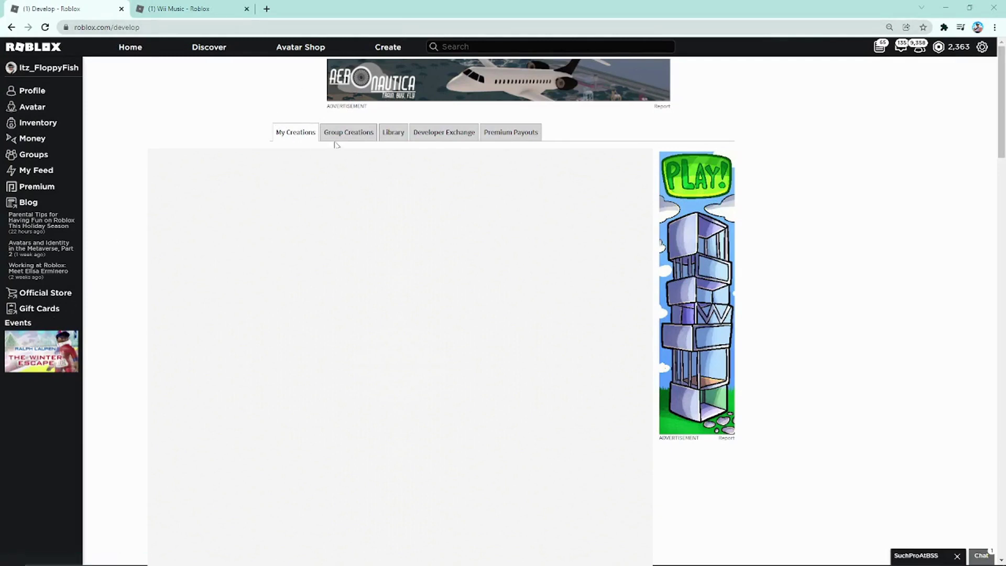
{"action": "left_click", "coordinate": [393, 135]}
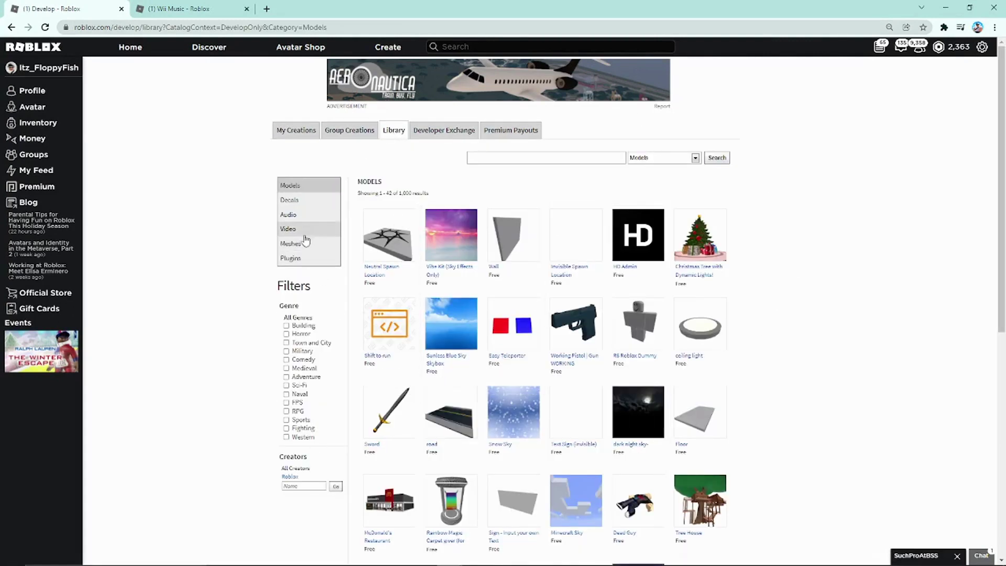
{"action": "left_click", "coordinate": [306, 217]}
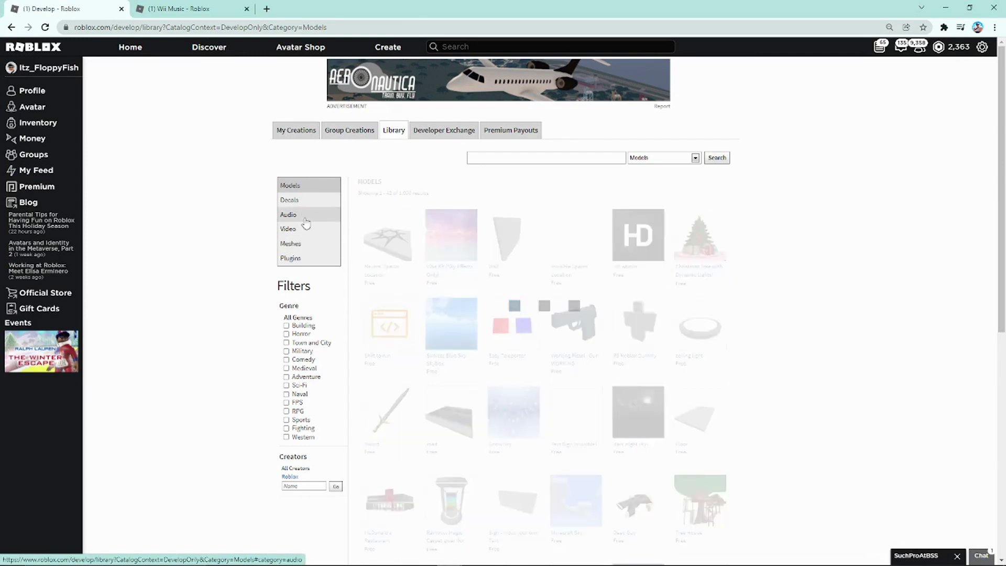
{"action": "mouse_move", "coordinate": [514, 271]}
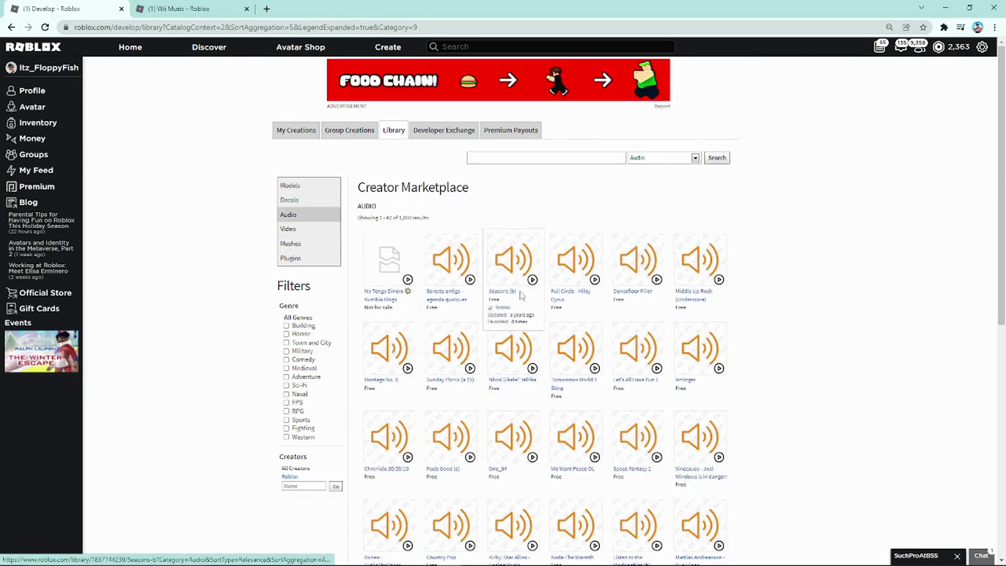
Step: Scroll through the grid of free audio items in the Library
{"action": "scroll", "coordinate": [576, 271], "scroll_direction": "down", "scroll_amount": 3}
{"action": "scroll", "coordinate": [532, 341], "scroll_direction": "down", "scroll_amount": 5}
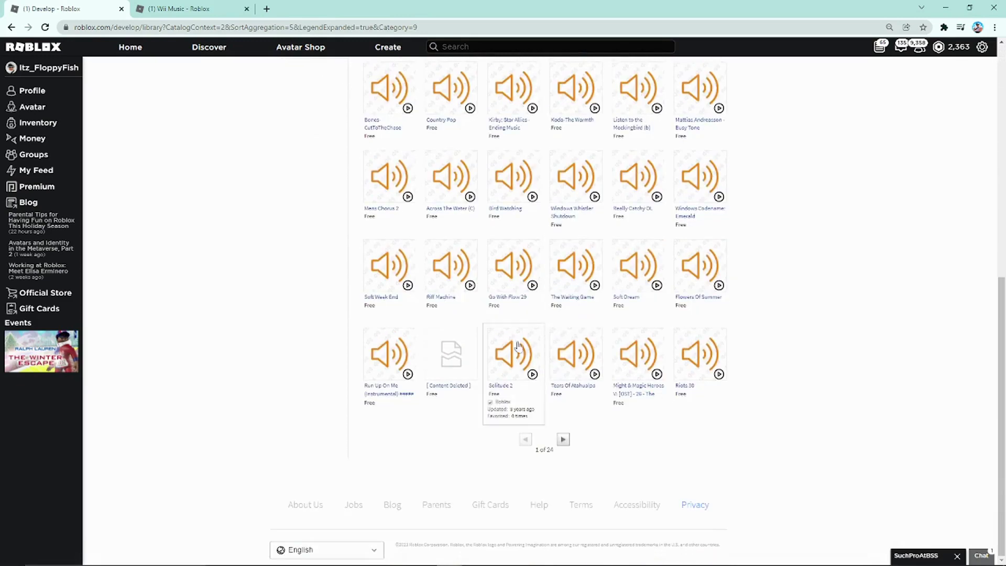
{"action": "scroll", "coordinate": [532, 341], "scroll_direction": "up", "scroll_amount": 6}
{"action": "scroll", "coordinate": [531, 341], "scroll_direction": "up", "scroll_amount": 3}
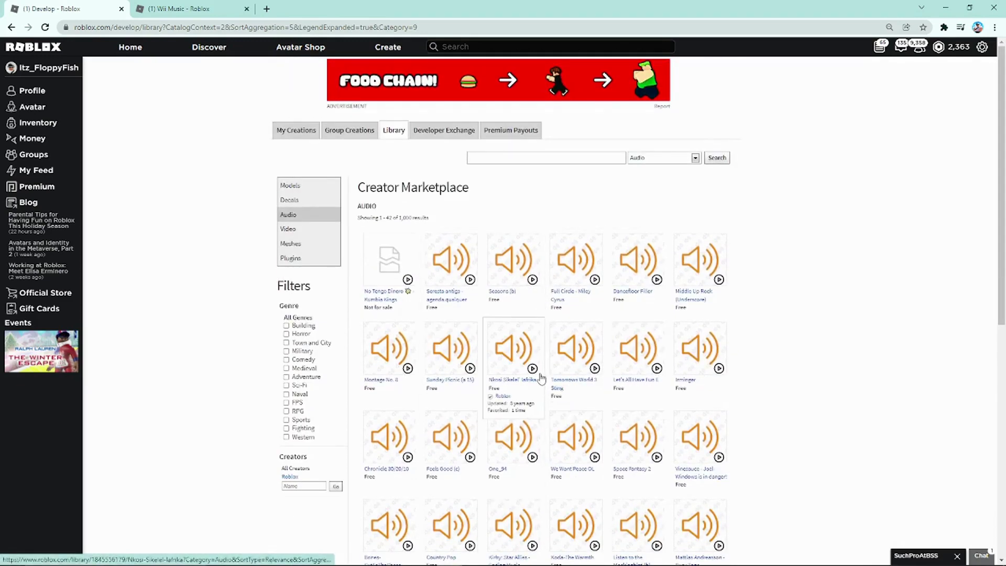
{"action": "scroll", "coordinate": [447, 398], "scroll_direction": "down", "scroll_amount": 3}
{"action": "scroll", "coordinate": [726, 365], "scroll_direction": "down", "scroll_amount": 3}
{"action": "scroll", "coordinate": [487, 417], "scroll_direction": "up", "scroll_amount": 3}
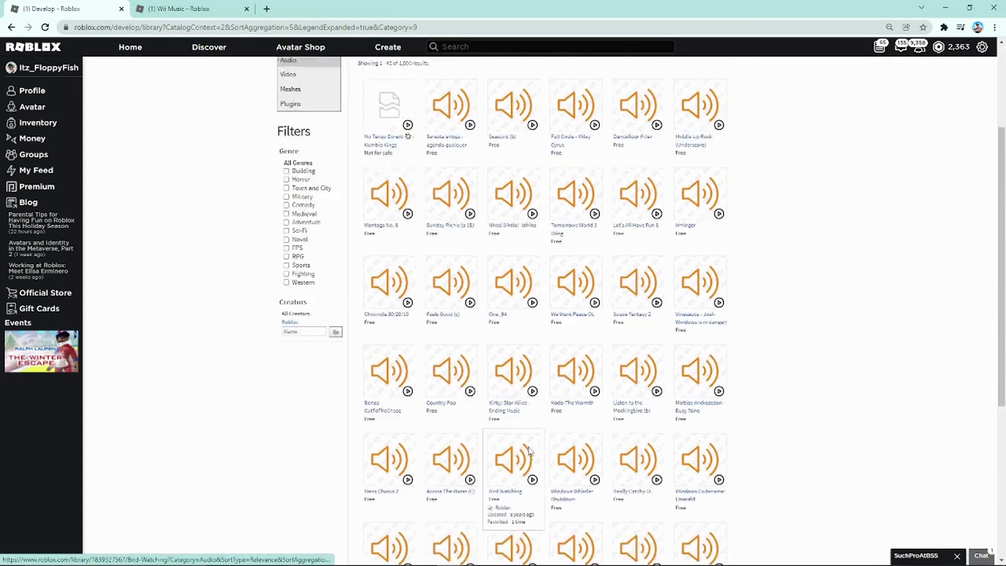
{"action": "scroll", "coordinate": [487, 418], "scroll_direction": "up", "scroll_amount": 3}
{"action": "left_click", "coordinate": [197, 7]}
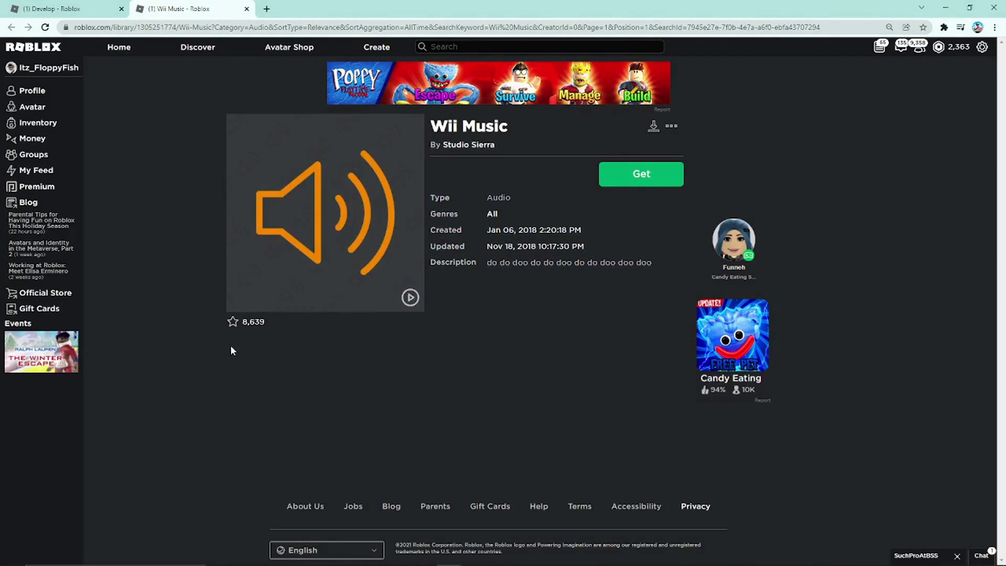
{"action": "left_click", "coordinate": [162, 27]}
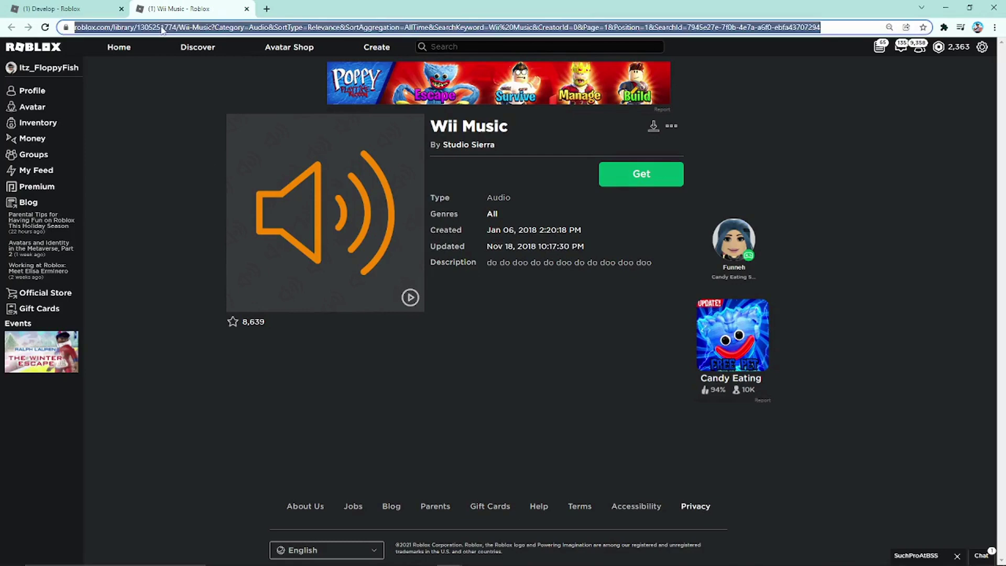
{"action": "double_click", "coordinate": [195, 27]}
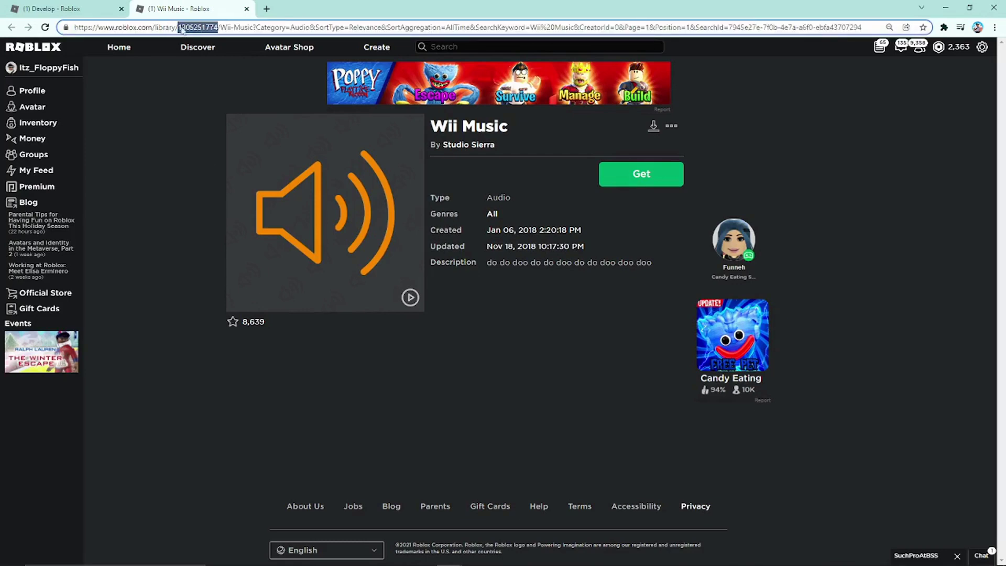
{"action": "right_click", "coordinate": [209, 30]}
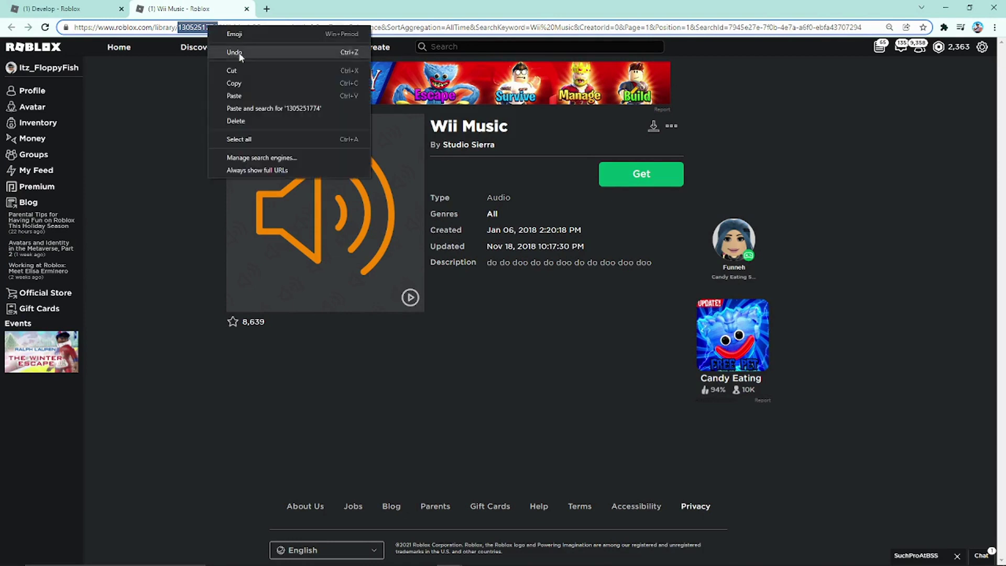
{"action": "left_click", "coordinate": [241, 83]}
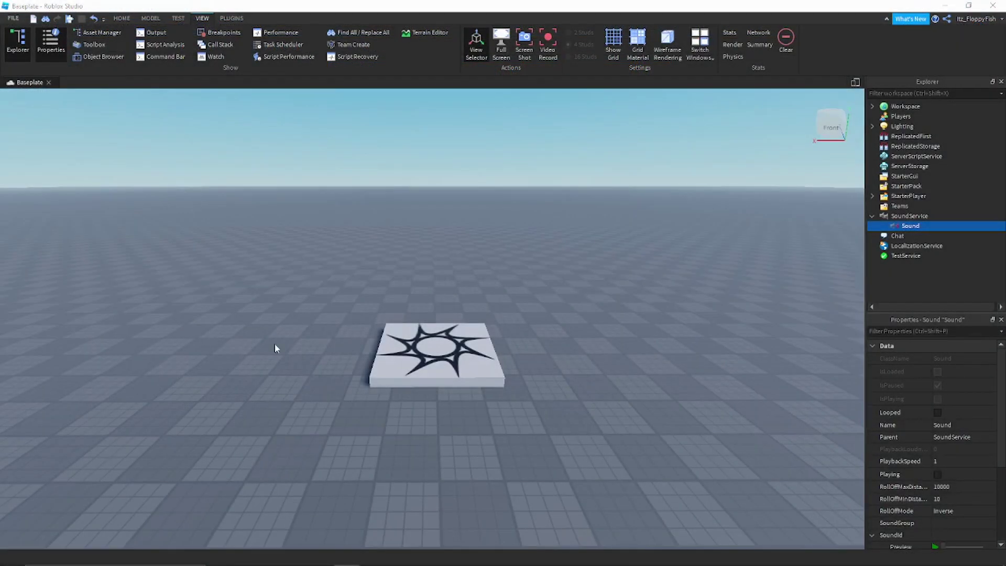
Step: Paste the Wii Music asset ID into the Sound's SoundId property
{"action": "left_click", "coordinate": [278, 343]}
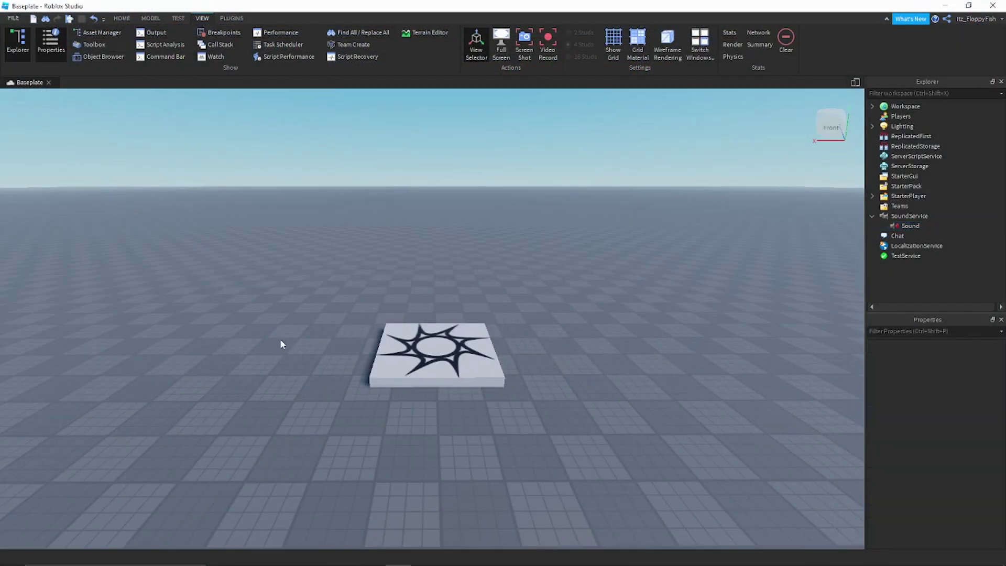
{"action": "left_click", "coordinate": [903, 226]}
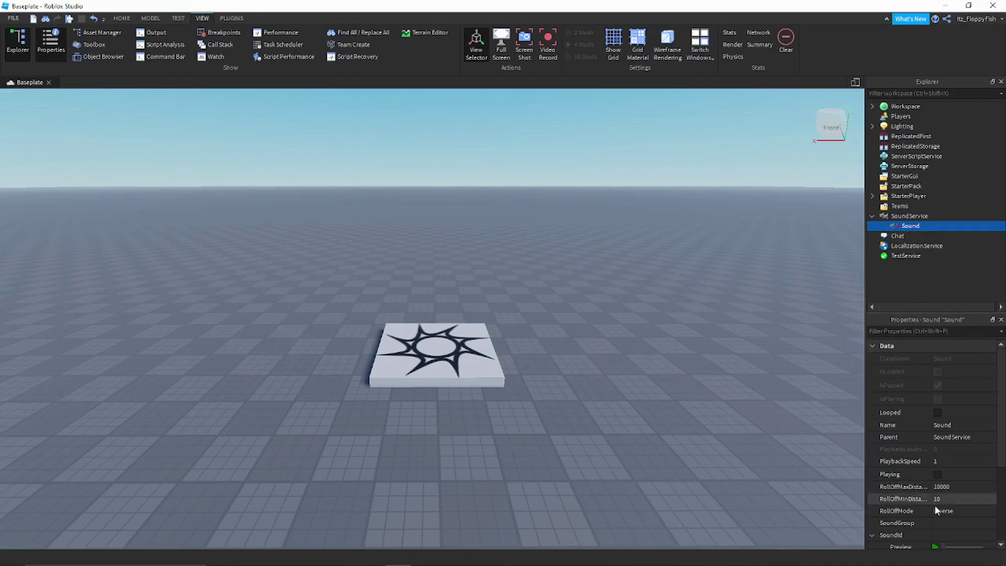
{"action": "scroll", "coordinate": [922, 507], "scroll_direction": "down", "scroll_amount": 2}
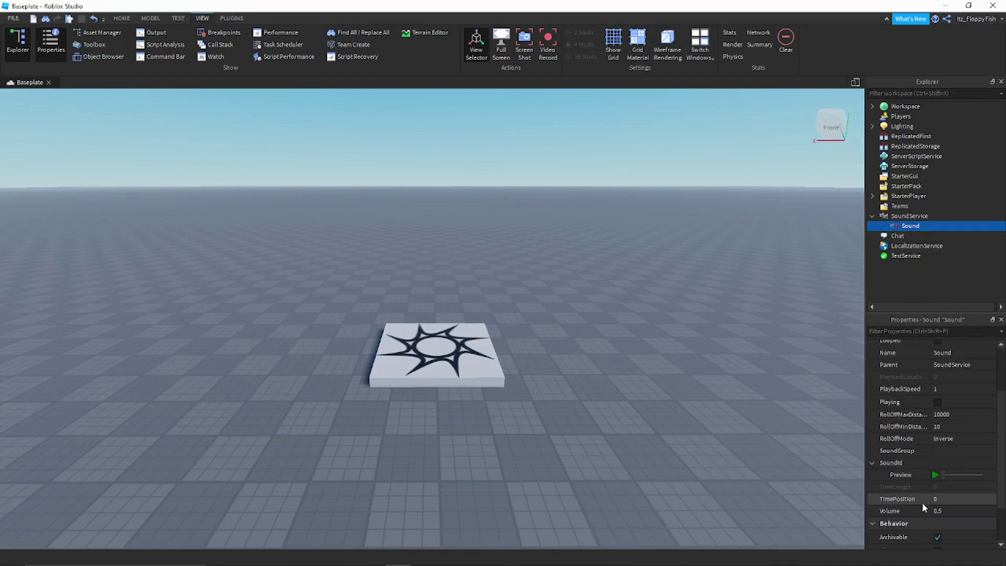
{"action": "left_click", "coordinate": [948, 464]}
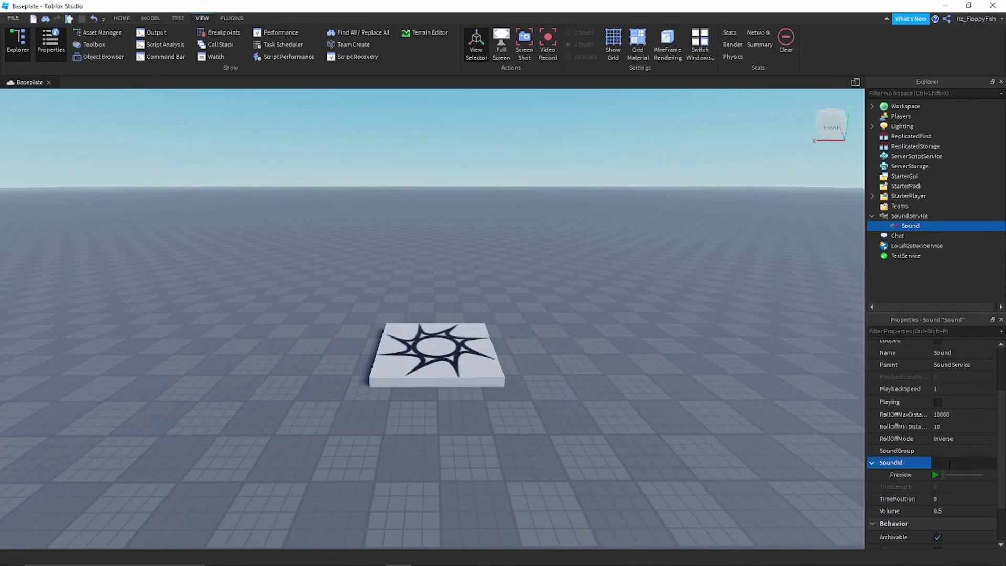
{"action": "key", "text": "ctrl+v"}
{"action": "key", "text": "Return"}
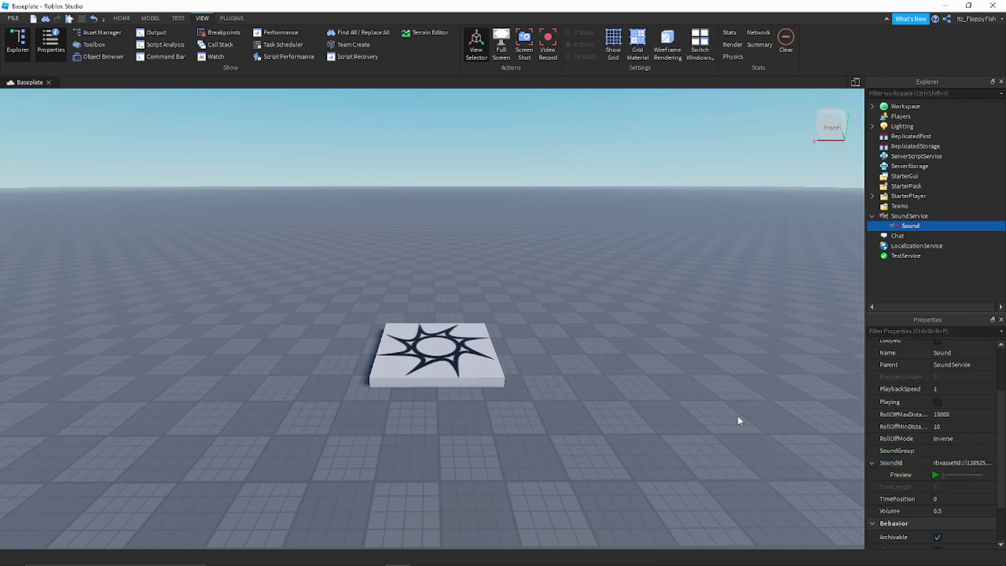
Step: Reselect the Sound and confirm SoundId now holds the rbxassetid link
{"action": "left_click", "coordinate": [738, 415]}
{"action": "left_click", "coordinate": [911, 226]}
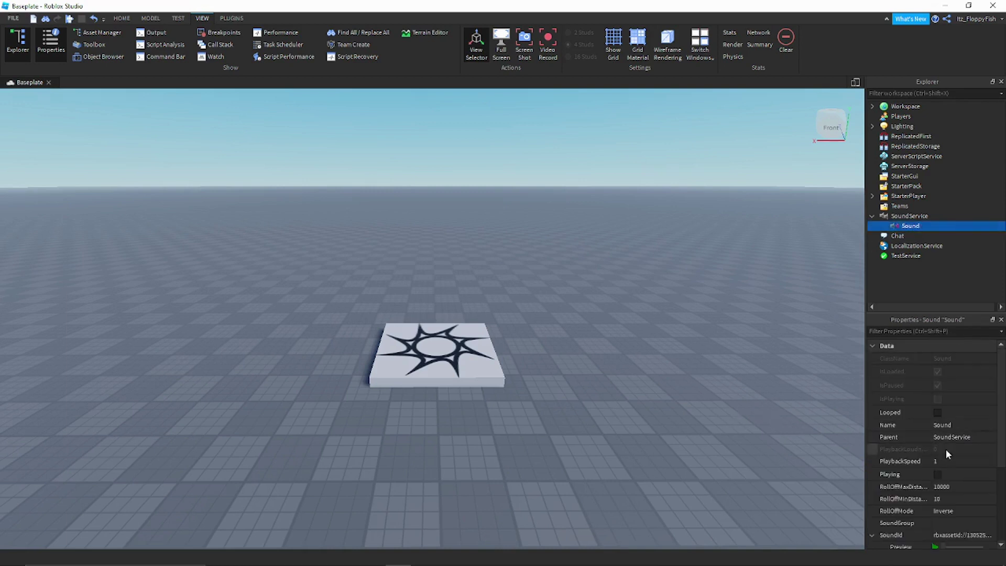
{"action": "scroll", "coordinate": [958, 524], "scroll_direction": "down", "scroll_amount": 3}
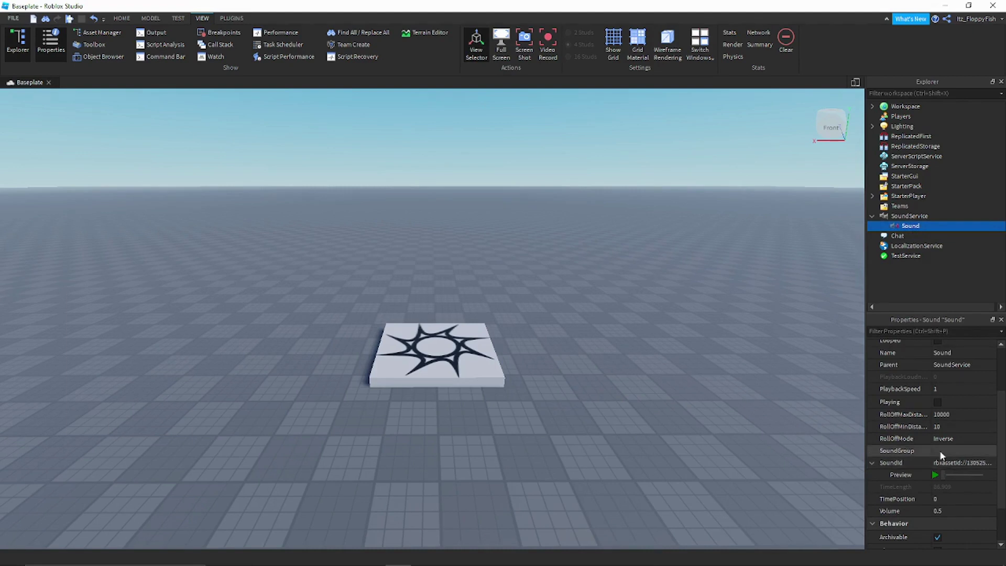
{"action": "scroll", "coordinate": [941, 455], "scroll_direction": "up", "scroll_amount": 1}
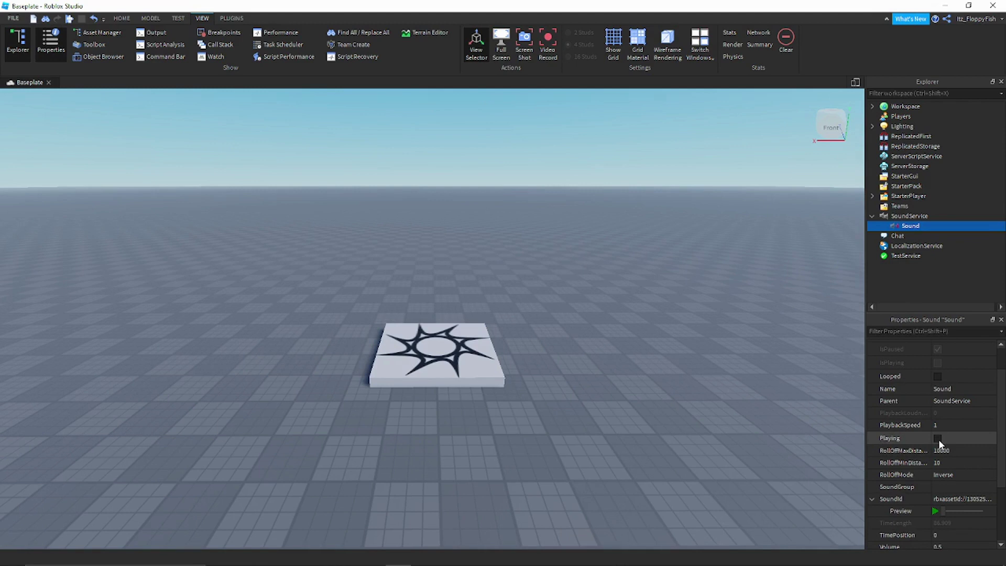
Step: Tick Playing and Looped on the Sound, leaving Volume at 0.5
{"action": "left_click", "coordinate": [939, 439]}
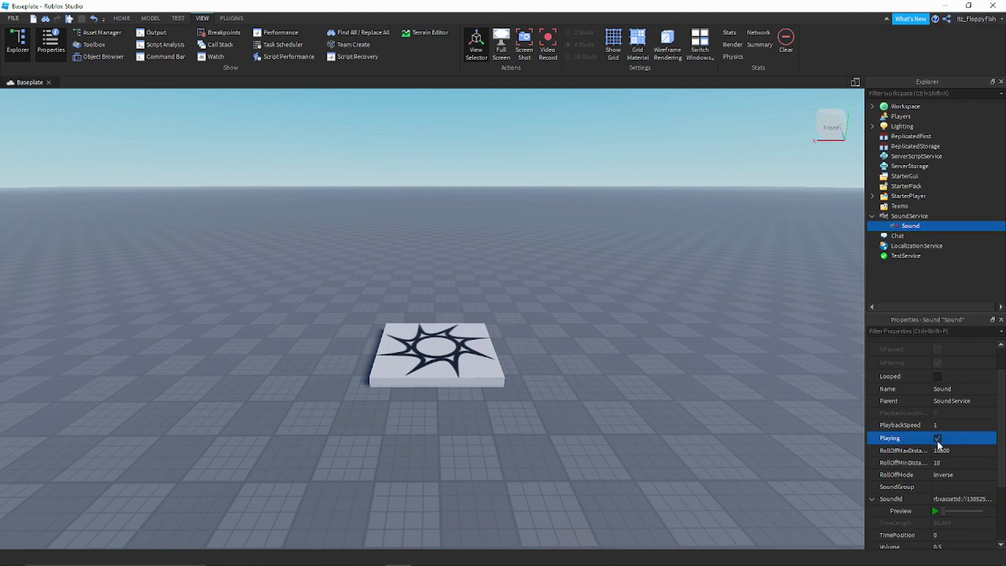
{"action": "left_click", "coordinate": [938, 376]}
{"action": "scroll", "coordinate": [941, 381], "scroll_direction": "up", "scroll_amount": 2}
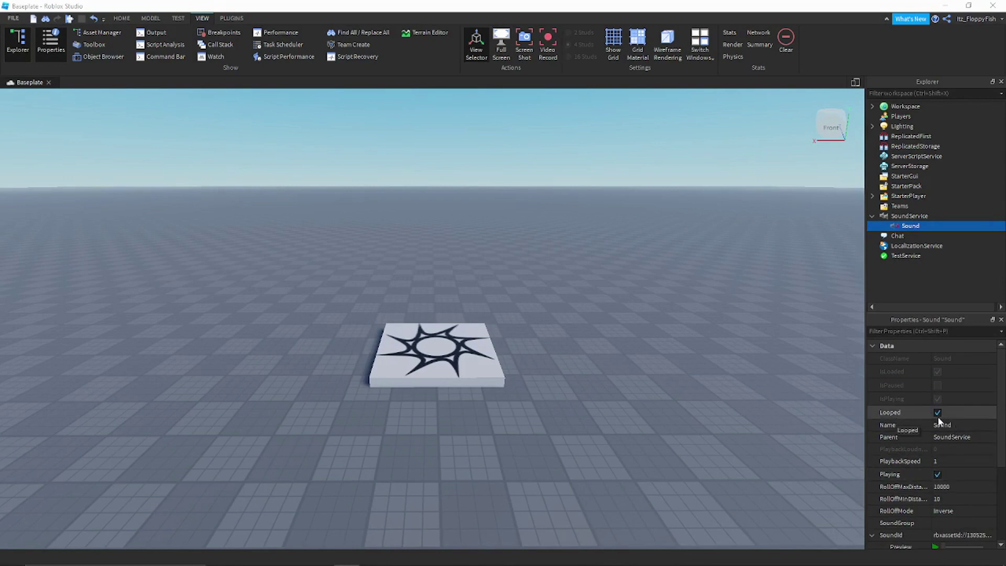
{"action": "scroll", "coordinate": [933, 440], "scroll_direction": "down", "scroll_amount": 5}
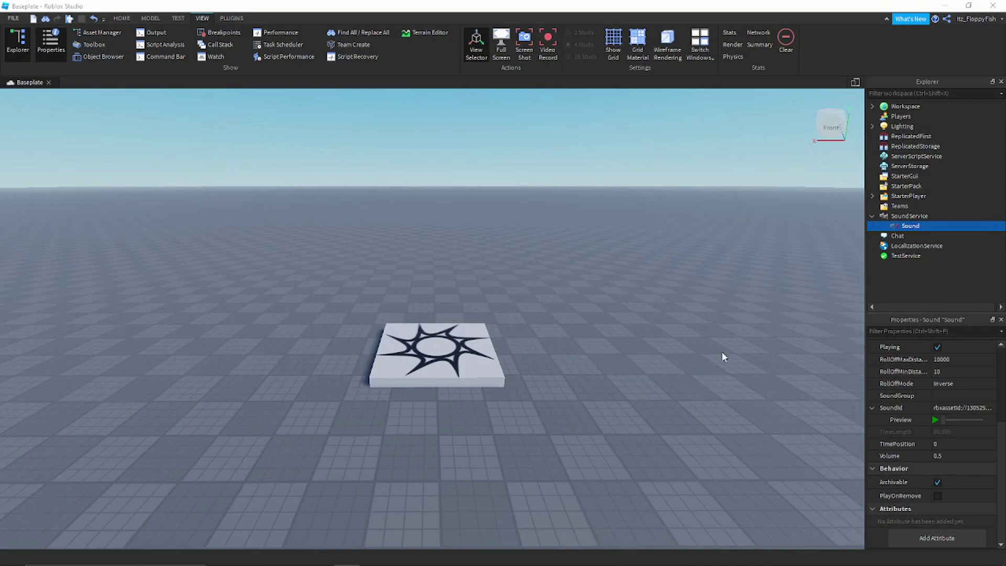
{"action": "left_click", "coordinate": [945, 457]}
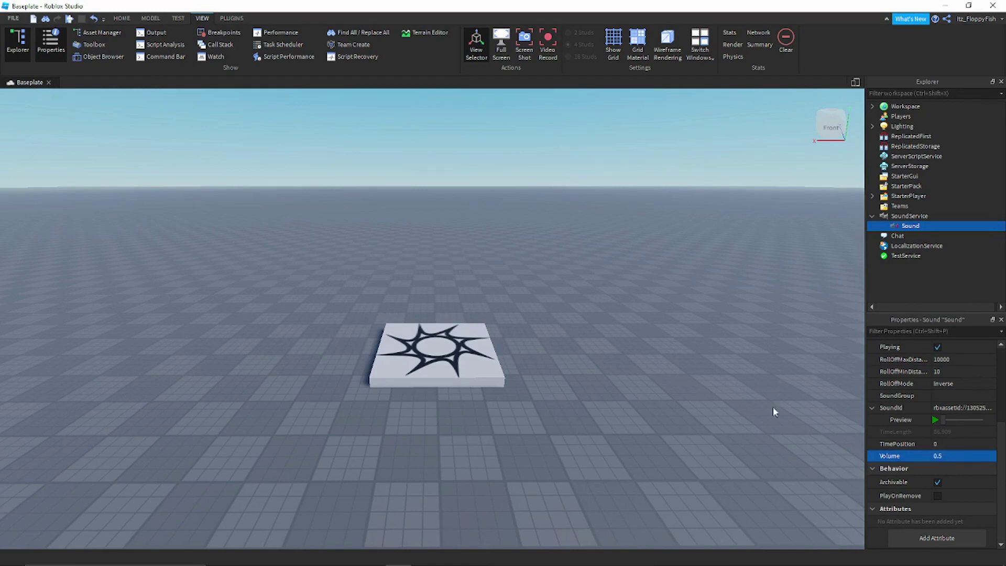
{"action": "left_click", "coordinate": [675, 393]}
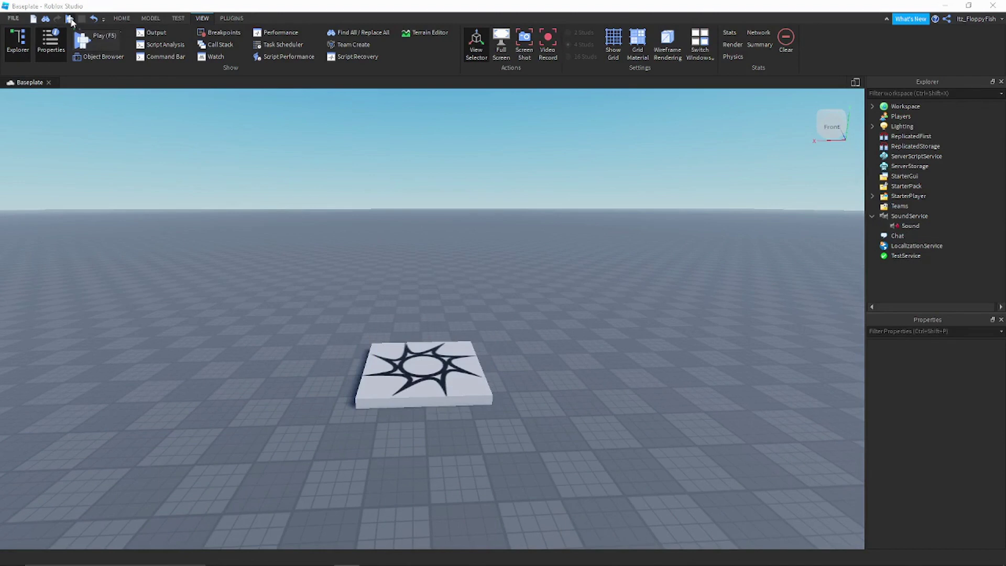
Step: Playtest the place, walking around and checking Volume in the in-game Settings
{"action": "left_click", "coordinate": [72, 20]}
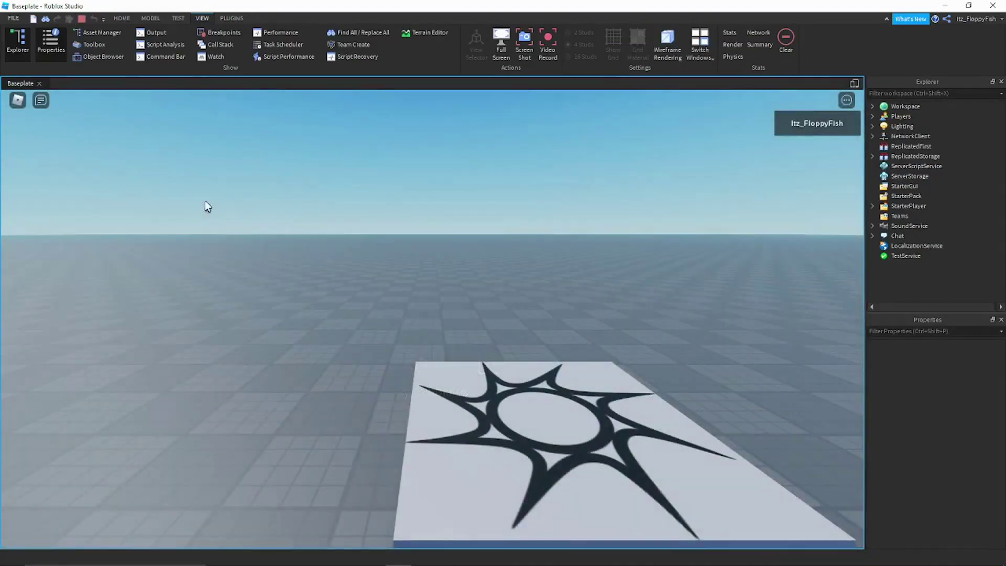
{"action": "key", "text": "w"}
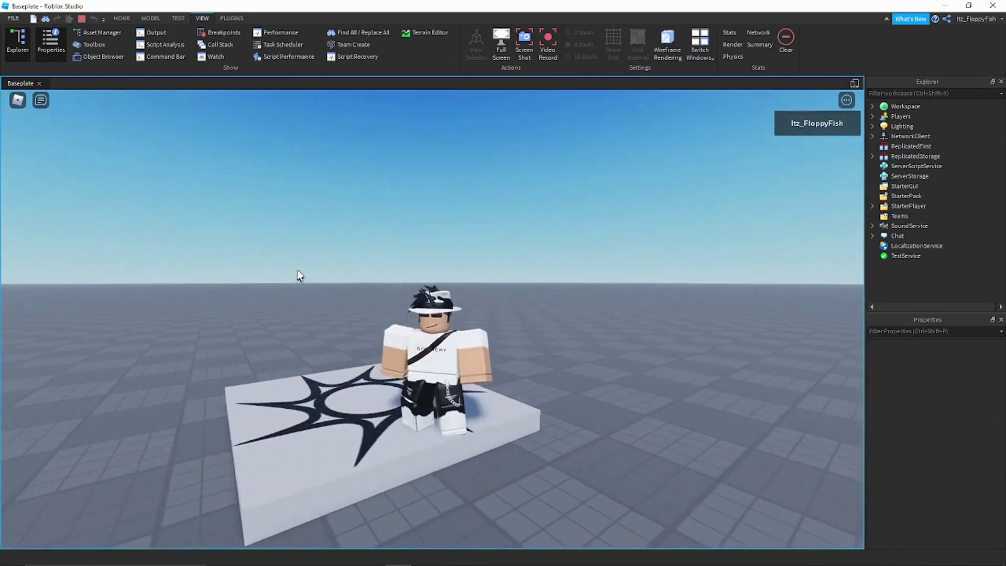
{"action": "key", "text": "a"}
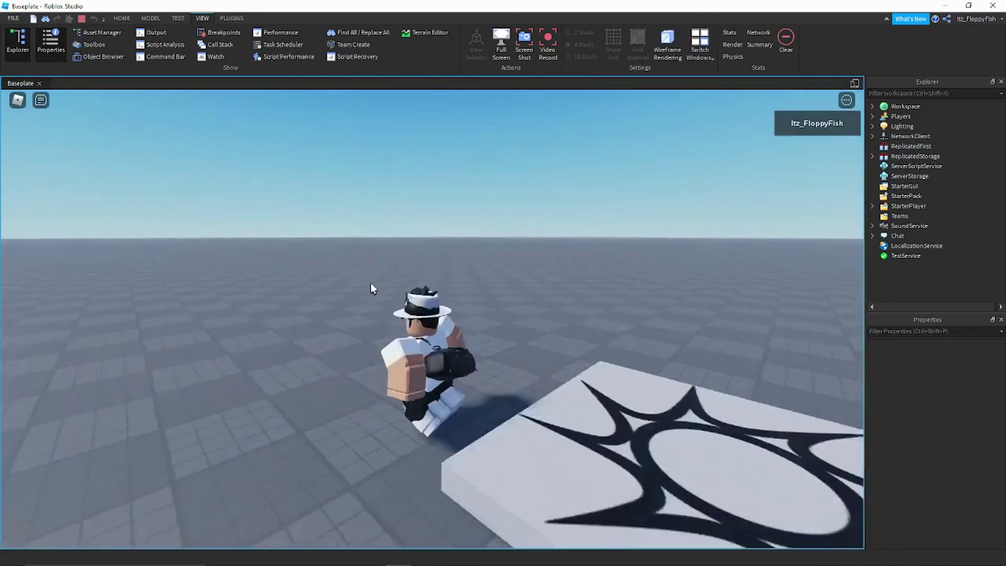
{"action": "left_click", "coordinate": [20, 101]}
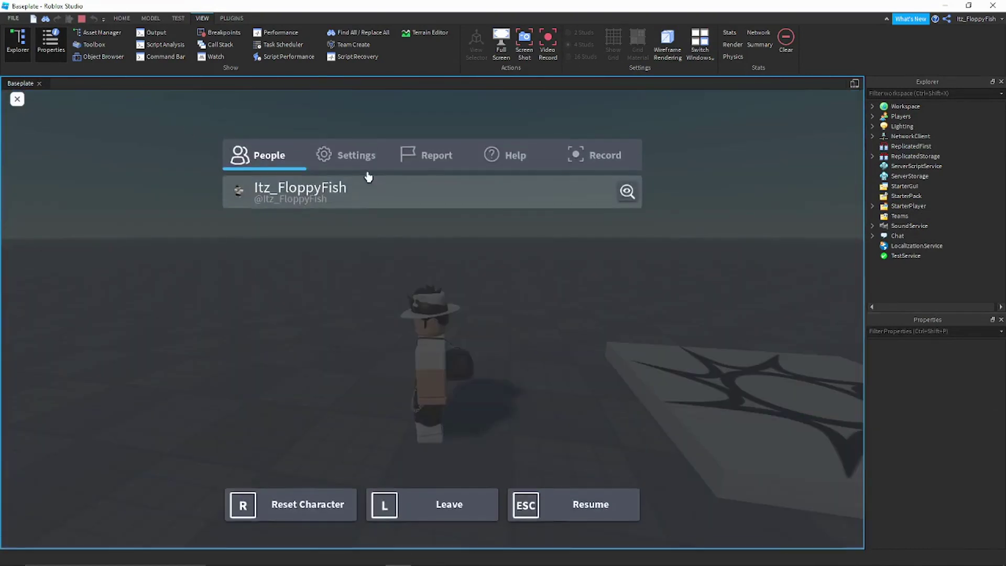
{"action": "left_click", "coordinate": [353, 157]}
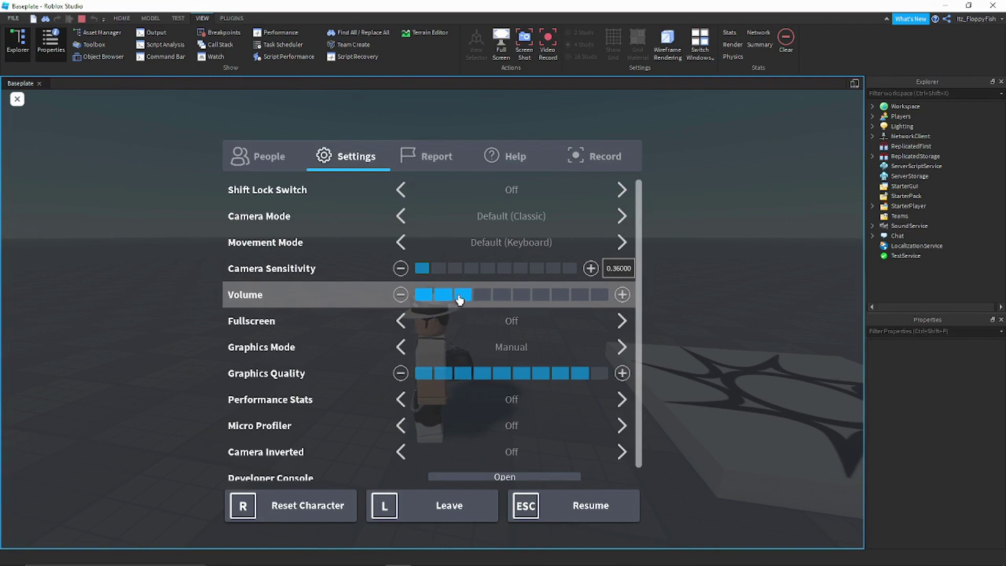
{"action": "key", "text": "Escape"}
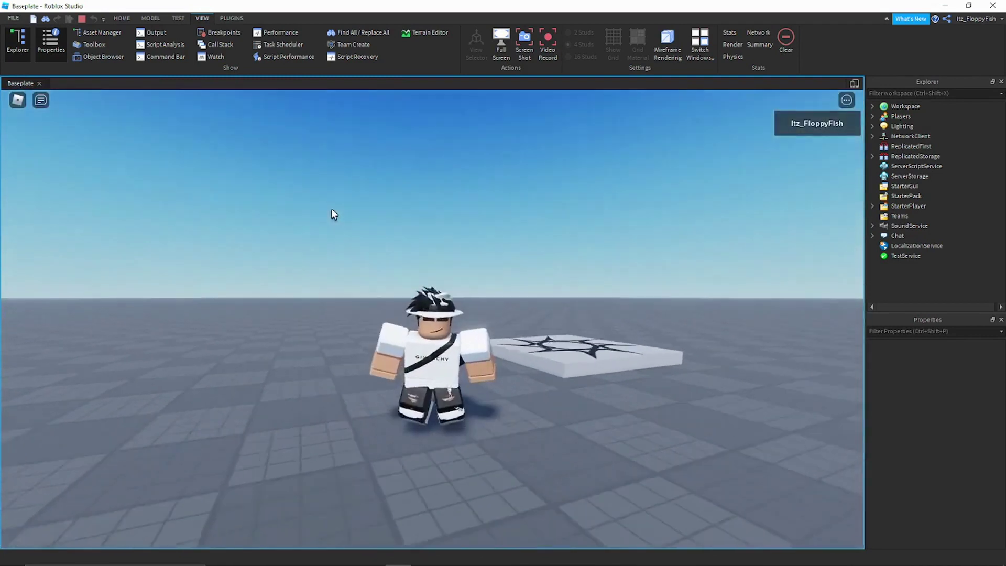
{"action": "key", "text": "s"}
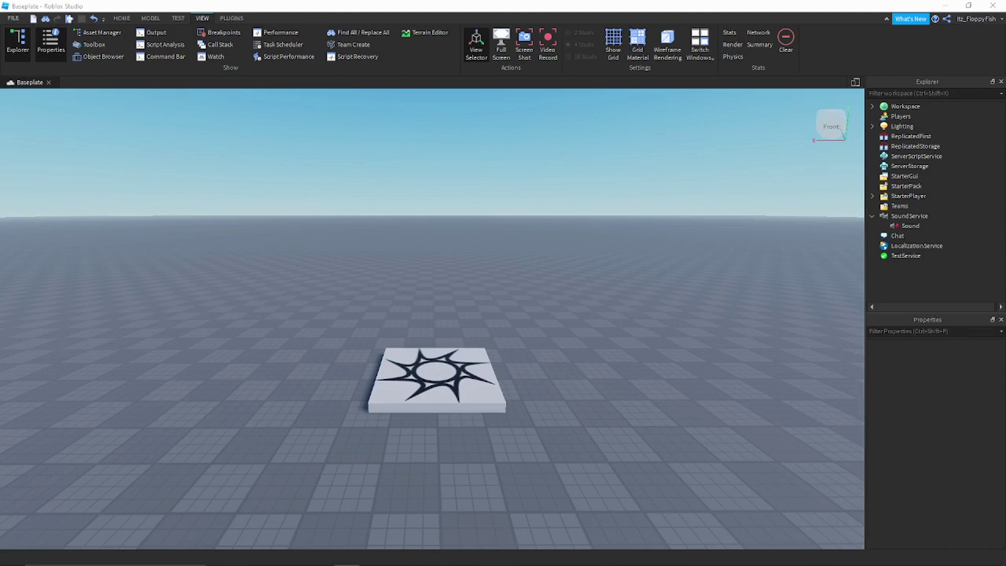
Step: Switch Roblox Studio to full screen with Alt+F11
{"action": "key", "text": "alt+F11"}
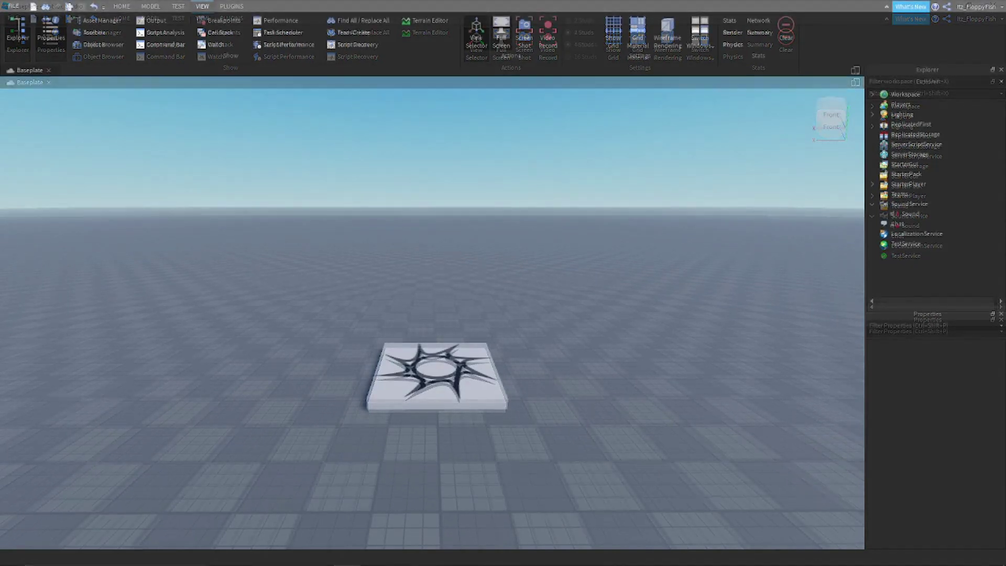